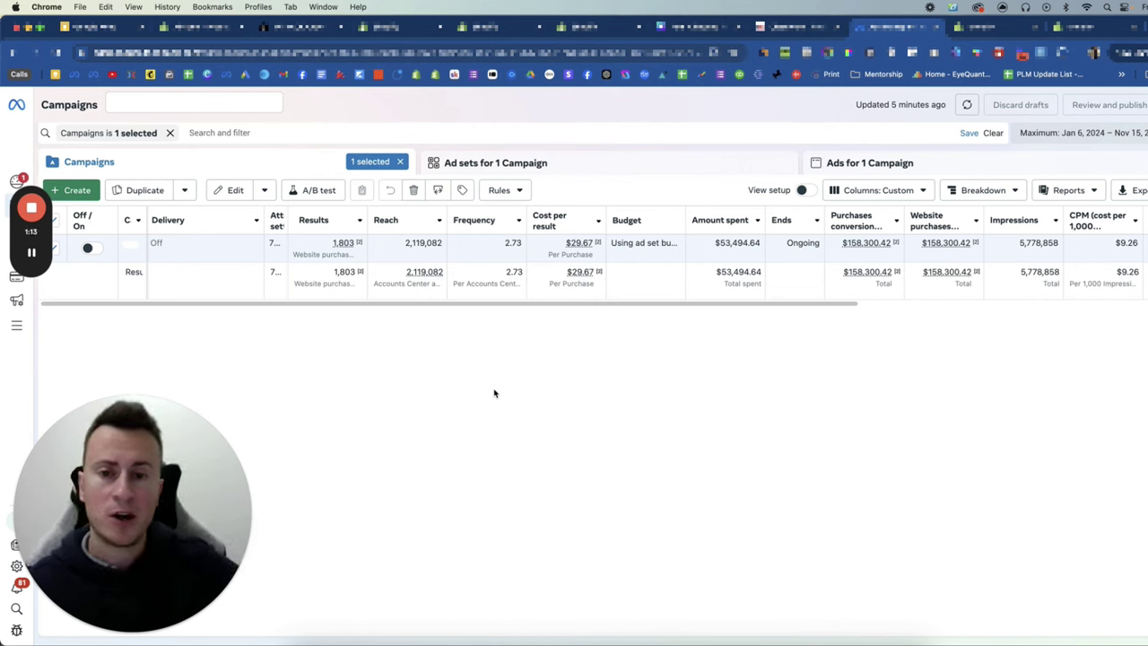
Add an Age breakdown to the campaign table, giving rows from 18–24 through 65+.
{"action": "left_click_drag", "start_coordinate": [480, 309], "coordinate": [466, 308]}
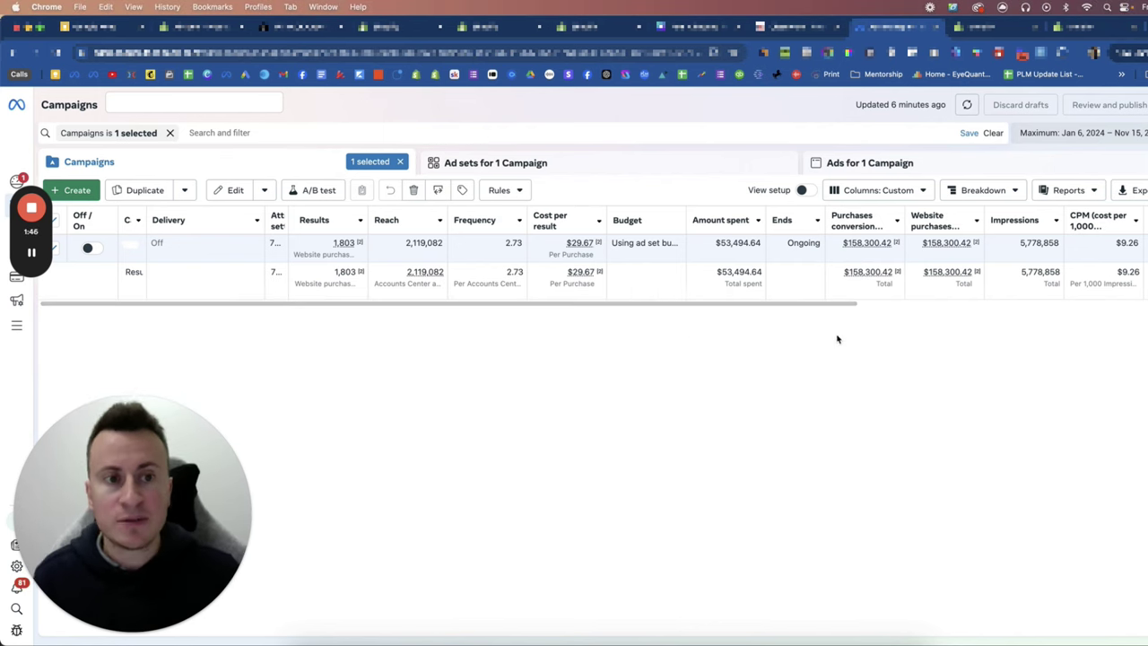
{"action": "left_click_drag", "start_coordinate": [498, 307], "coordinate": [501, 305]}
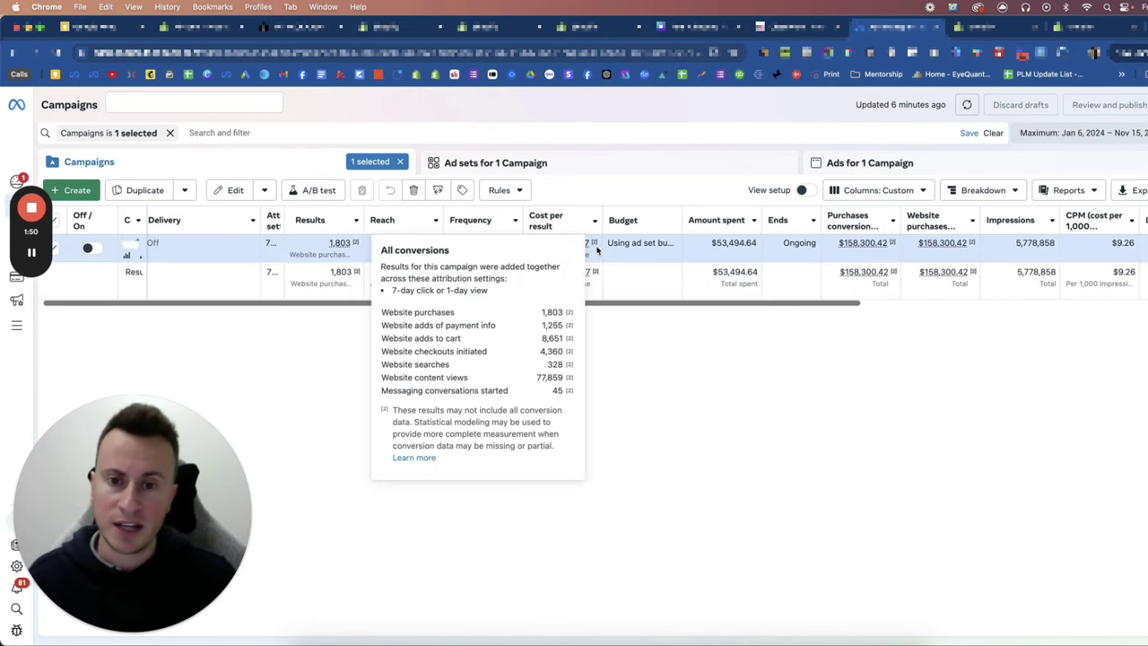
{"action": "mouse_move", "coordinate": [588, 243]}
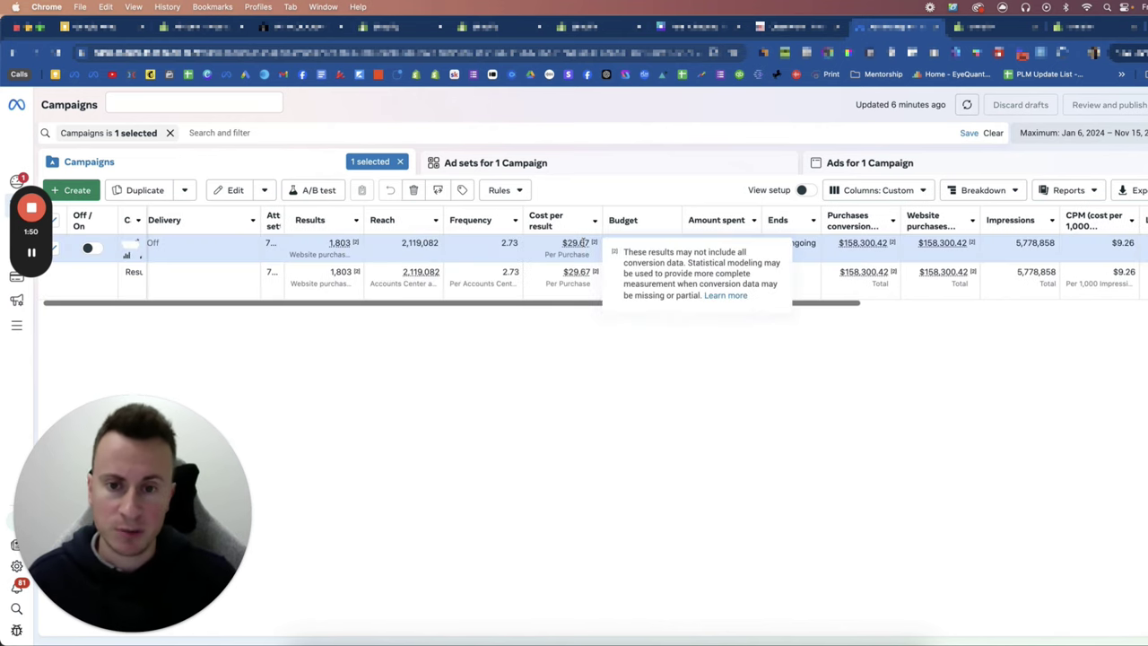
{"action": "left_click", "coordinate": [990, 195]}
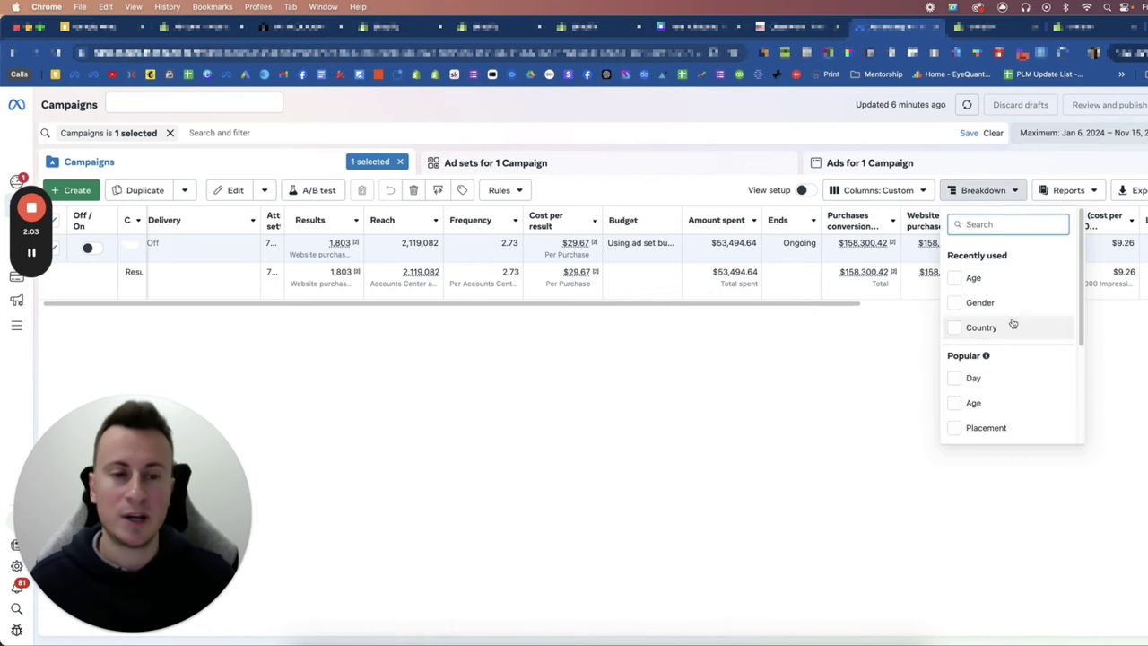
{"action": "scroll", "coordinate": [1010, 323], "scroll_direction": "down", "scroll_amount": 4}
{"action": "scroll", "coordinate": [1013, 354], "scroll_direction": "up", "scroll_amount": 3}
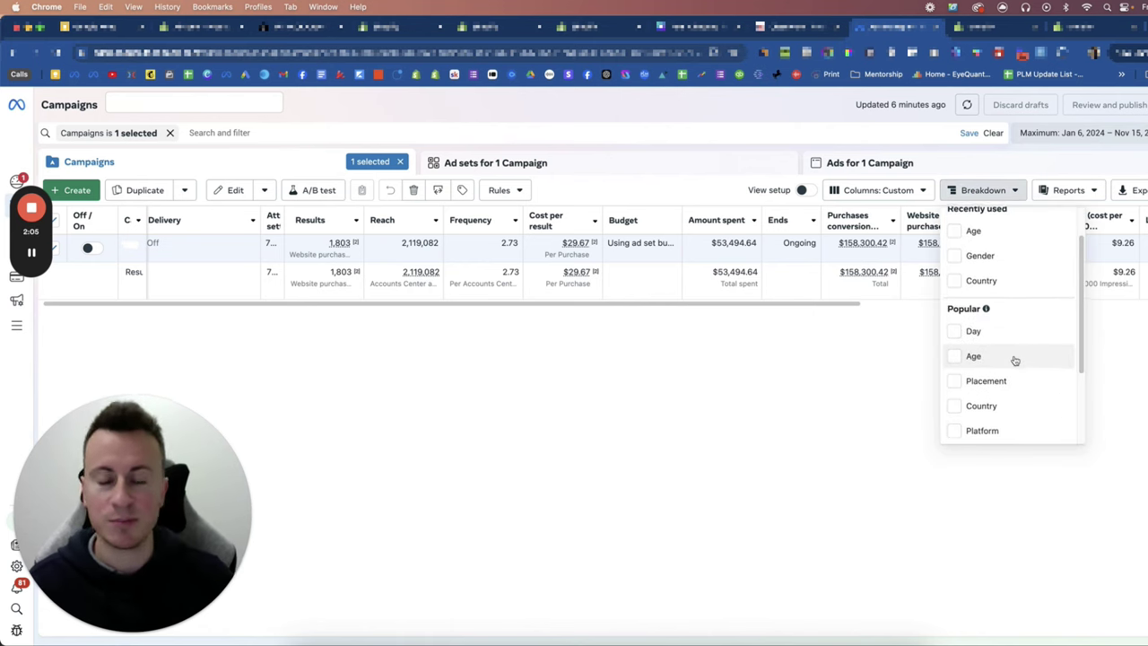
{"action": "scroll", "coordinate": [1014, 359], "scroll_direction": "up", "scroll_amount": 1}
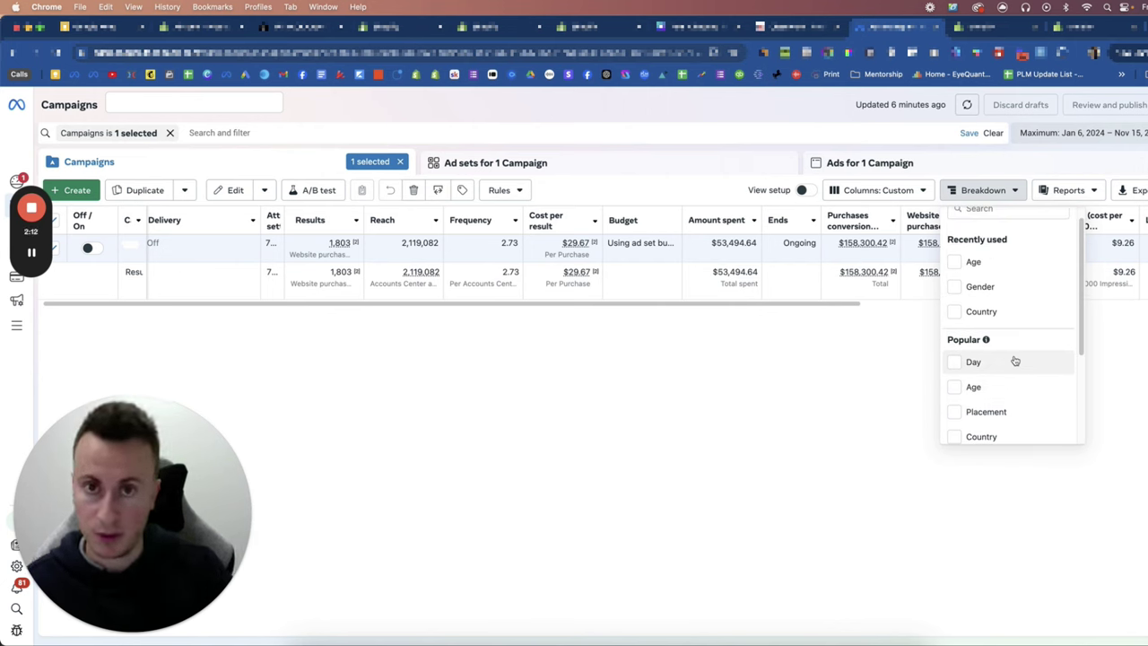
{"action": "left_click", "coordinate": [954, 264]}
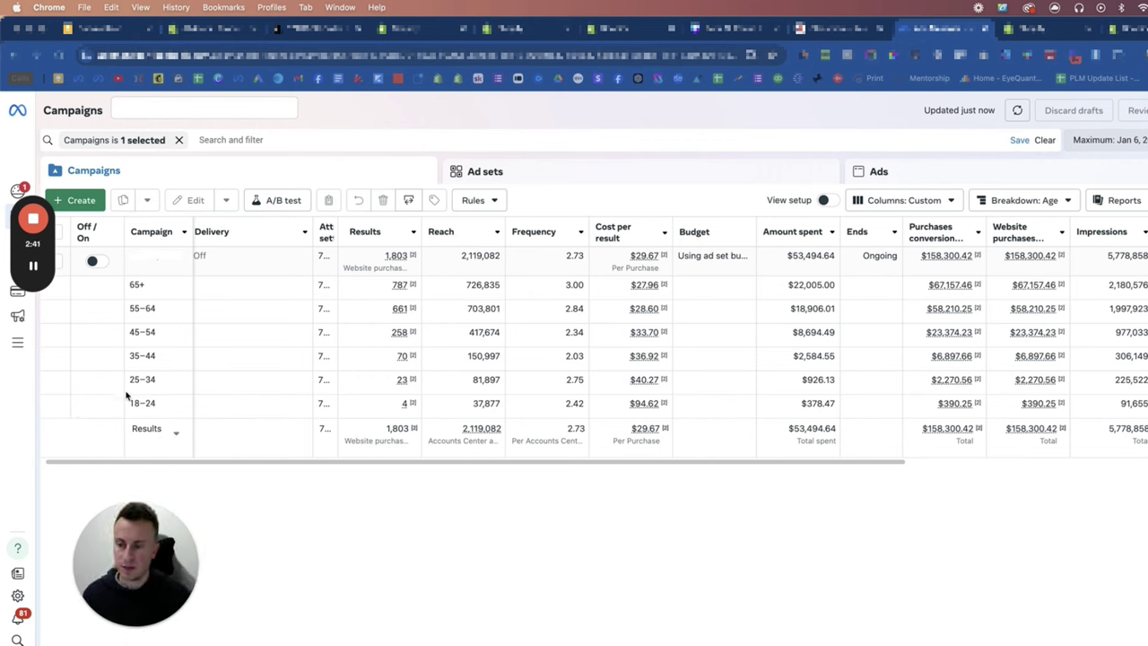
{"action": "left_click", "coordinate": [134, 404]}
{"action": "left_click", "coordinate": [145, 380]}
{"action": "left_click", "coordinate": [156, 359]}
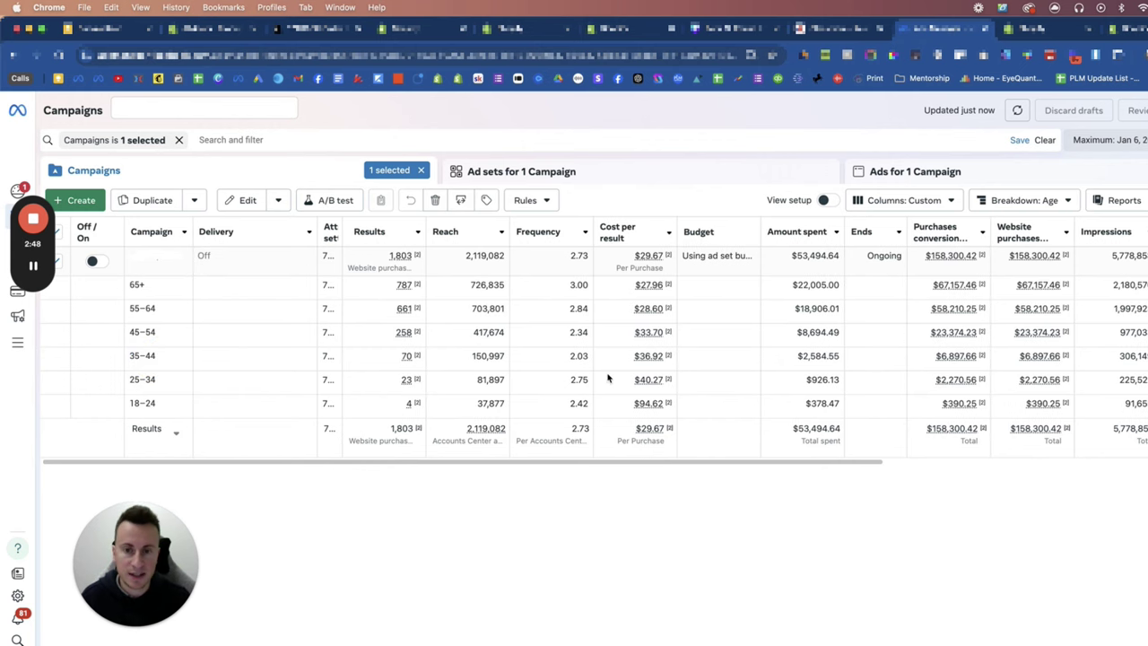
{"action": "scroll", "coordinate": [607, 380], "scroll_direction": "right", "scroll_amount": 2}
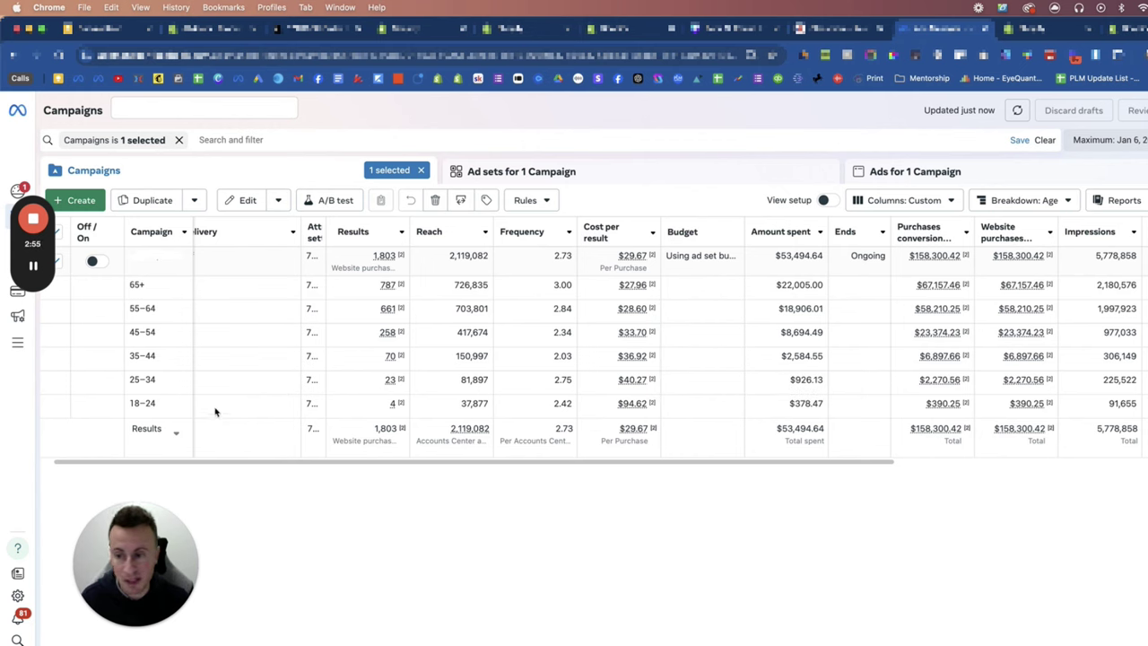
{"action": "left_click_drag", "start_coordinate": [132, 407], "coordinate": [661, 413]}
{"action": "left_click", "coordinate": [607, 404]}
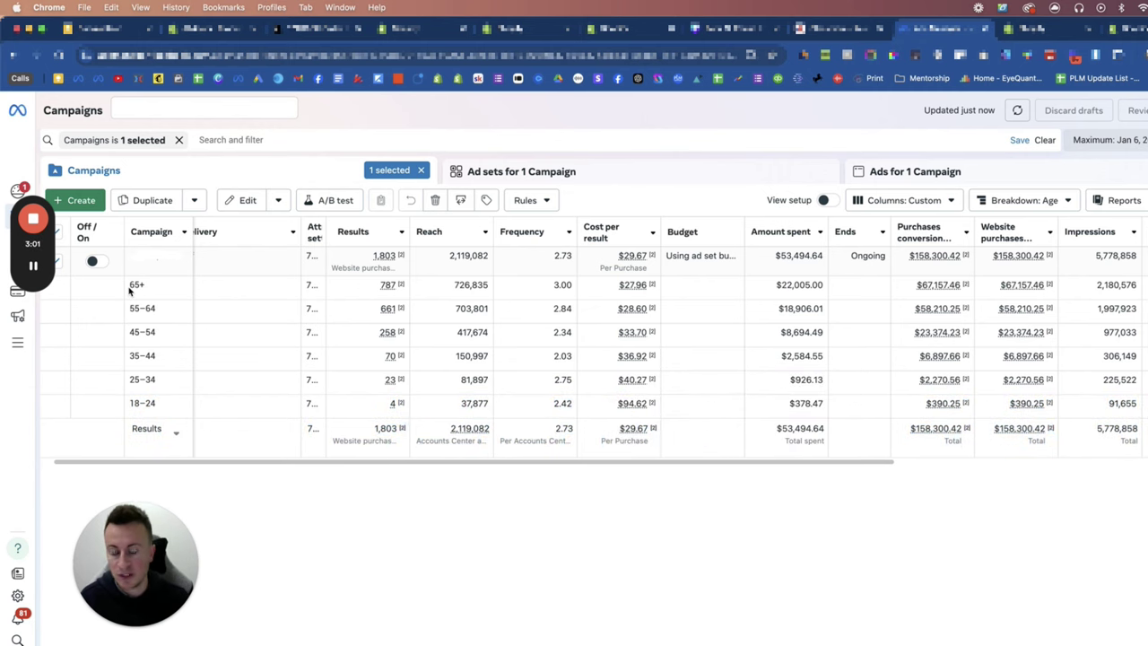
{"action": "mouse_move", "coordinate": [619, 288]}
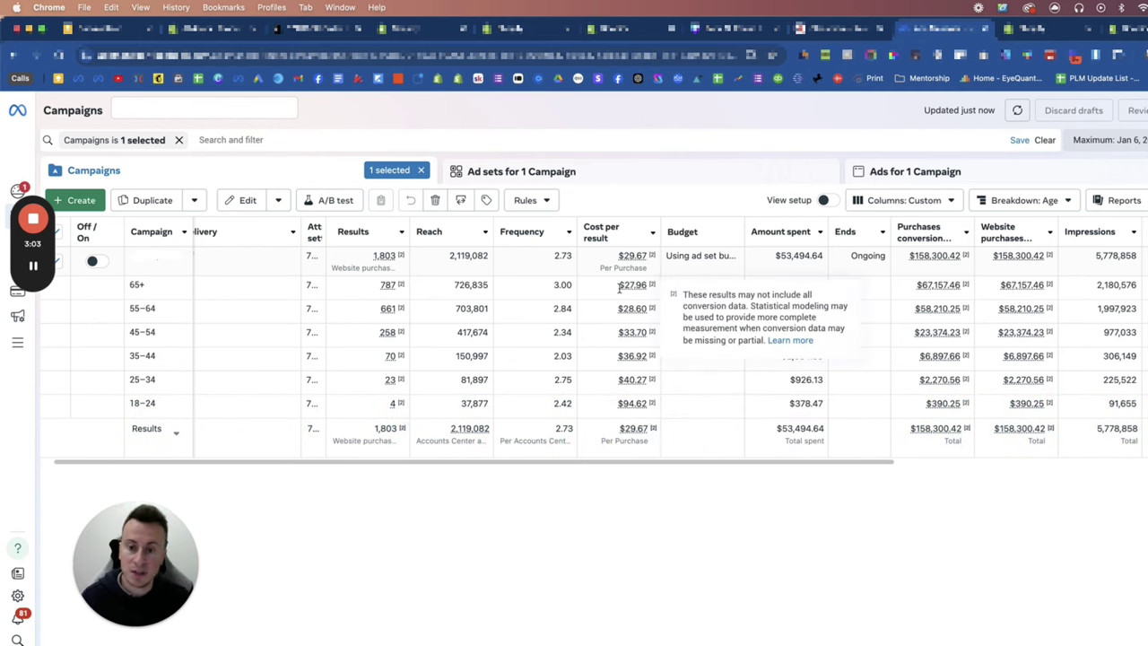
{"action": "scroll", "coordinate": [603, 408], "scroll_direction": "right", "scroll_amount": 1}
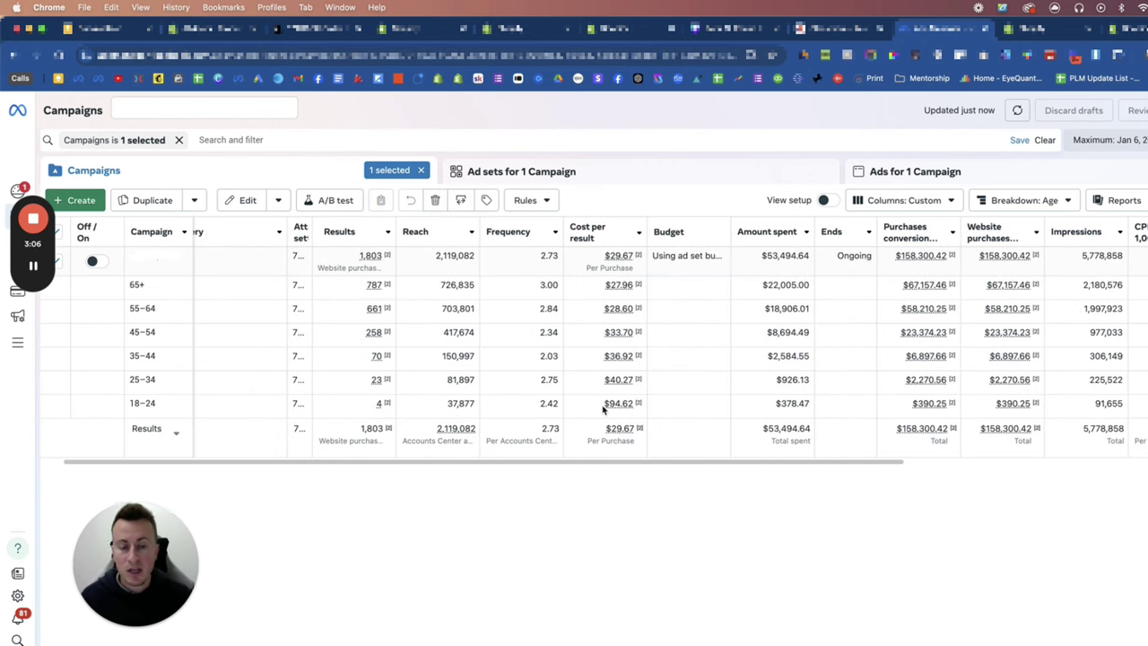
{"action": "left_click_drag", "start_coordinate": [775, 403], "coordinate": [809, 404]}
{"action": "left_click", "coordinate": [822, 404]}
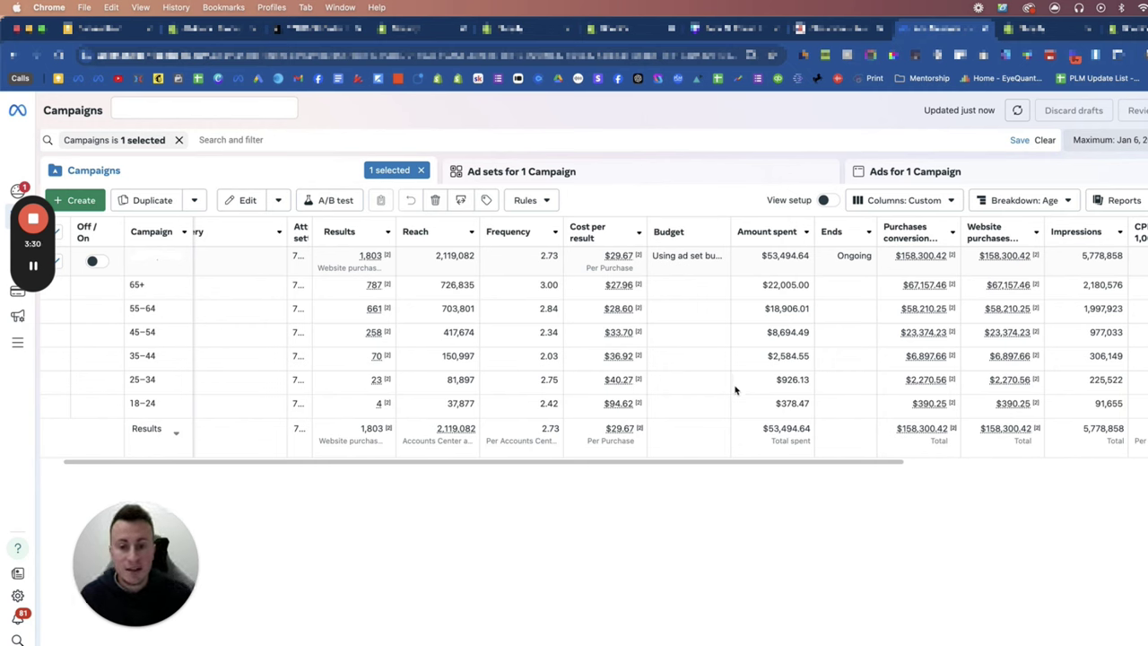
Scroll right to the CTR column and highlight the CTR values from 65+ down to 35–44.
{"action": "scroll", "coordinate": [735, 390], "scroll_direction": "right", "scroll_amount": 8}
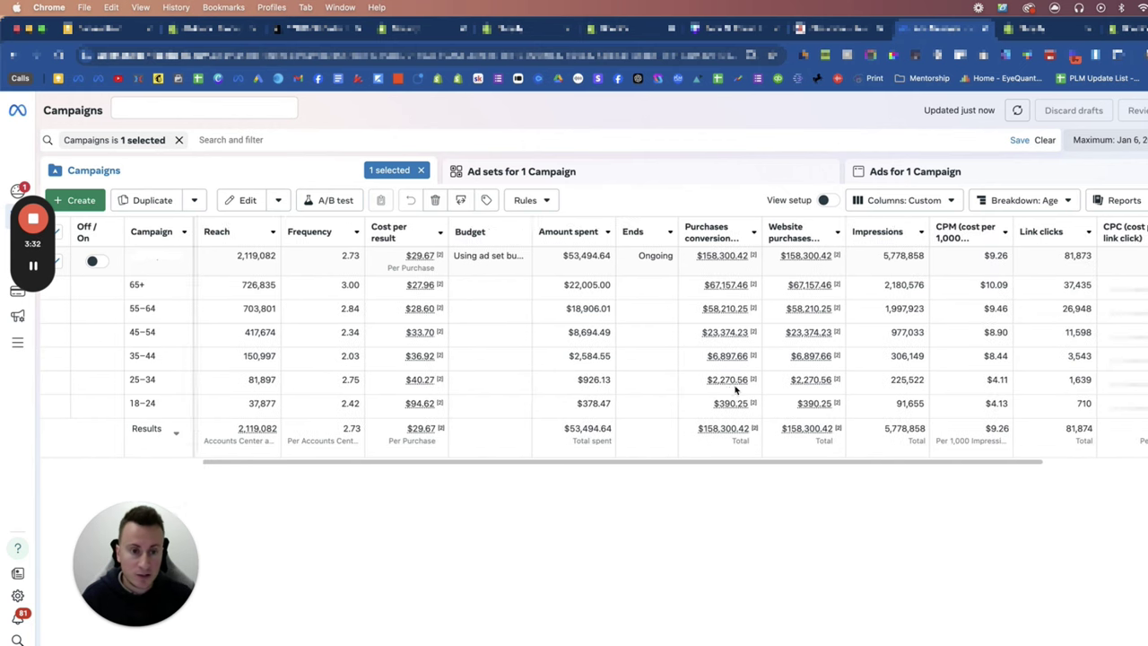
{"action": "scroll", "coordinate": [734, 390], "scroll_direction": "right", "scroll_amount": 1}
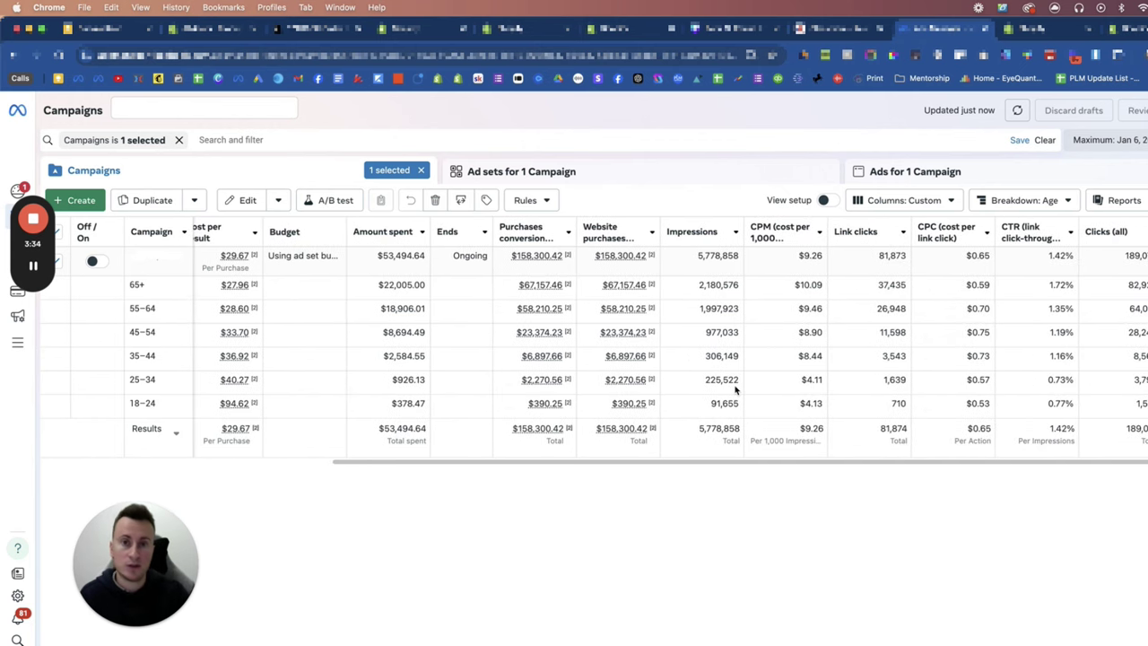
{"action": "scroll", "coordinate": [734, 390], "scroll_direction": "right", "scroll_amount": 3}
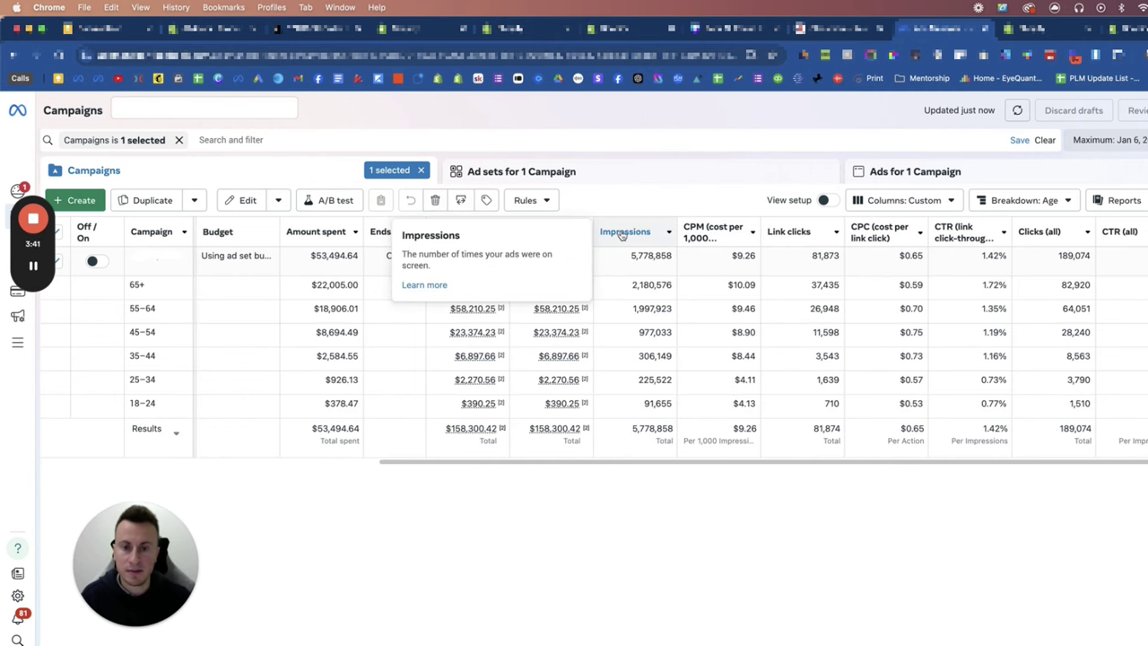
{"action": "mouse_move", "coordinate": [878, 232]}
{"action": "mouse_move", "coordinate": [986, 231]}
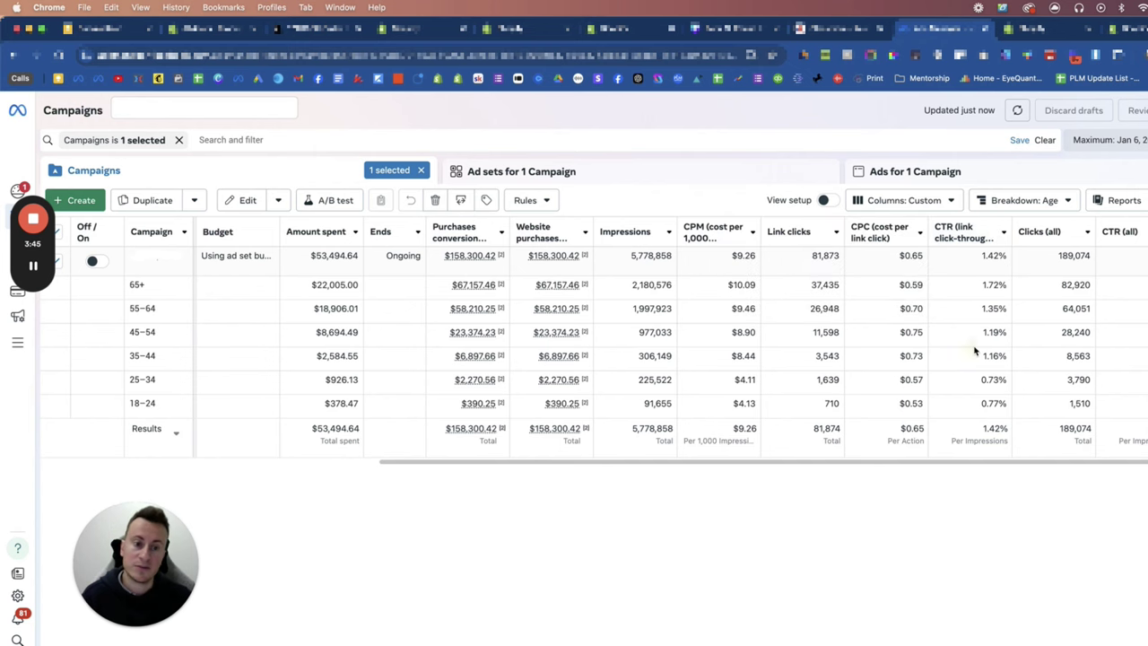
{"action": "left_click_drag", "start_coordinate": [980, 286], "coordinate": [996, 397]}
{"action": "left_click", "coordinate": [993, 400]}
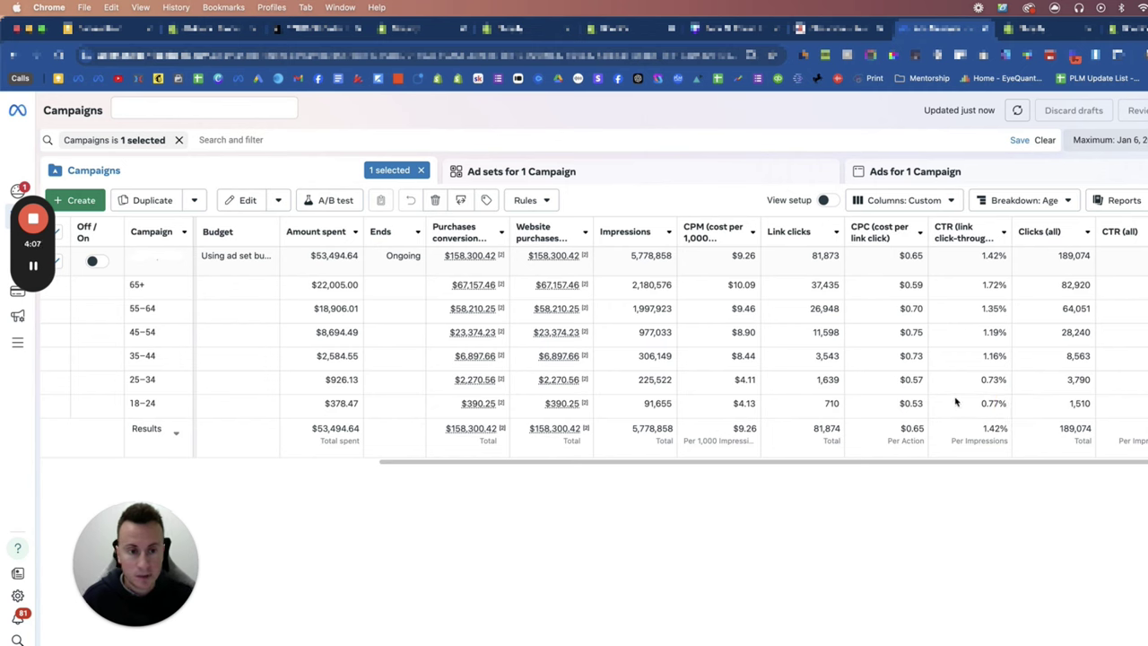
Compare CTR for 45–54 (1.19%) and 18–24 (0.77%), then select the Impressions figures across age rows.
{"action": "left_click_drag", "start_coordinate": [982, 357], "coordinate": [1007, 309]}
{"action": "left_click", "coordinate": [981, 289]}
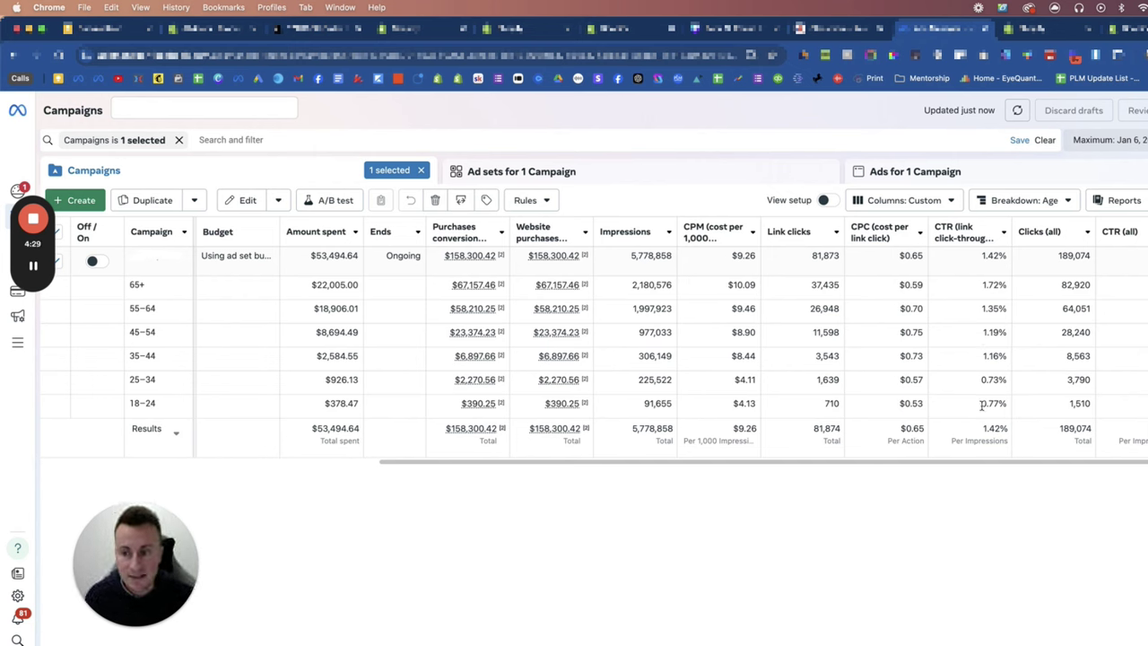
{"action": "left_click_drag", "start_coordinate": [981, 405], "coordinate": [1008, 404]}
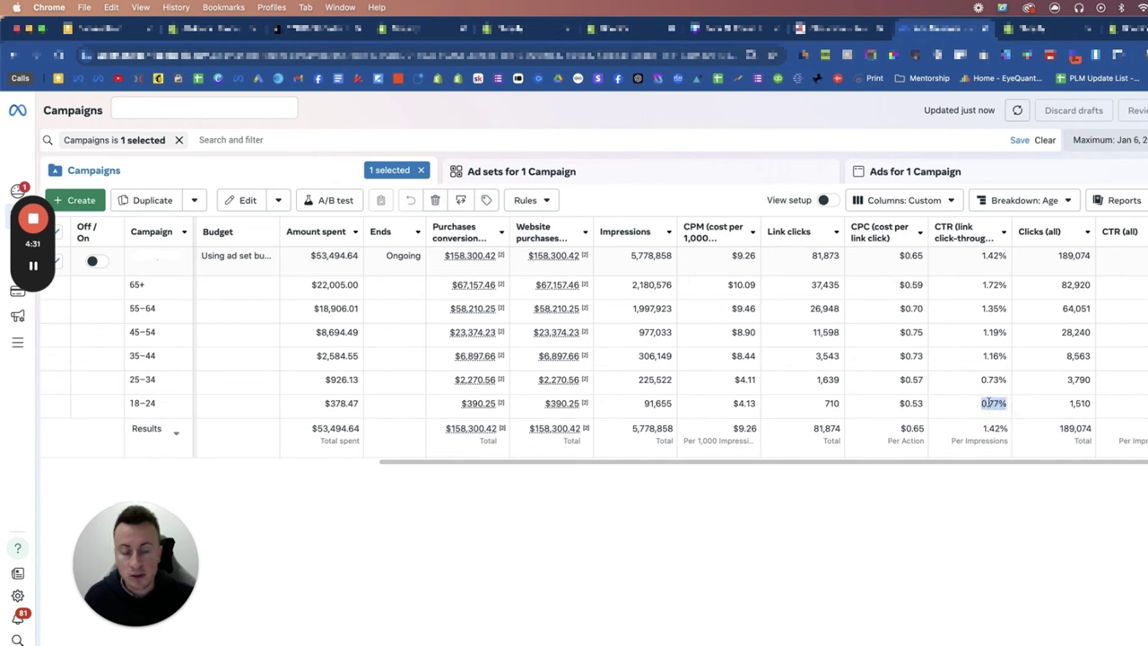
{"action": "left_click_drag", "start_coordinate": [985, 357], "coordinate": [1007, 404]}
{"action": "left_click", "coordinate": [1008, 410]}
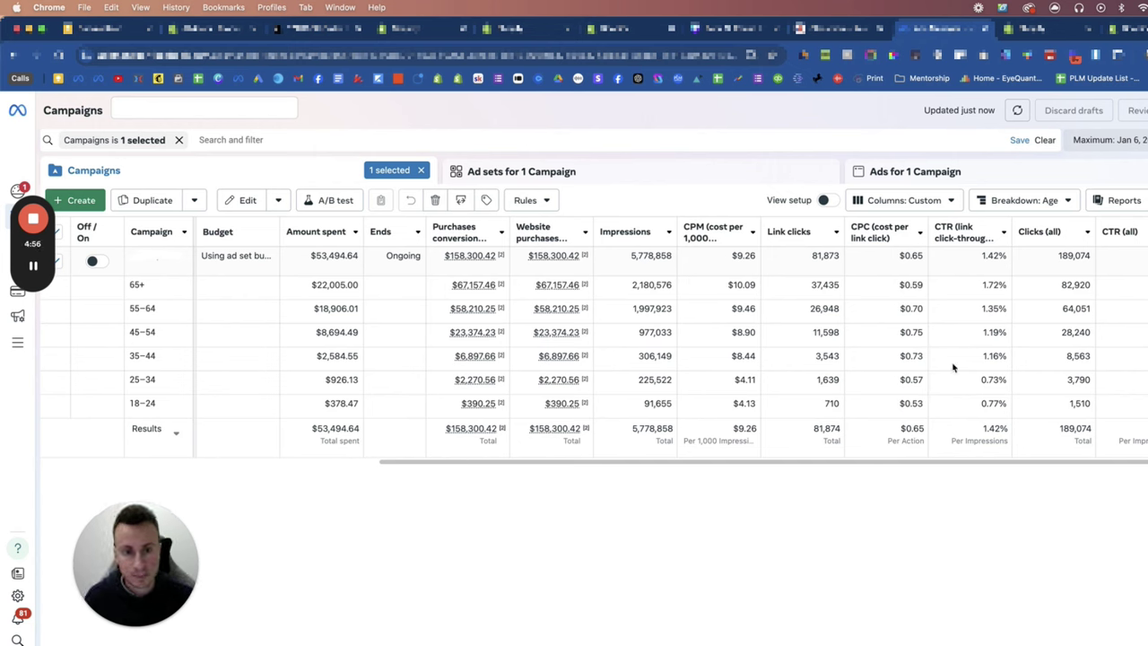
{"action": "left_click_drag", "start_coordinate": [635, 284], "coordinate": [687, 403]}
{"action": "left_click", "coordinate": [687, 403]}
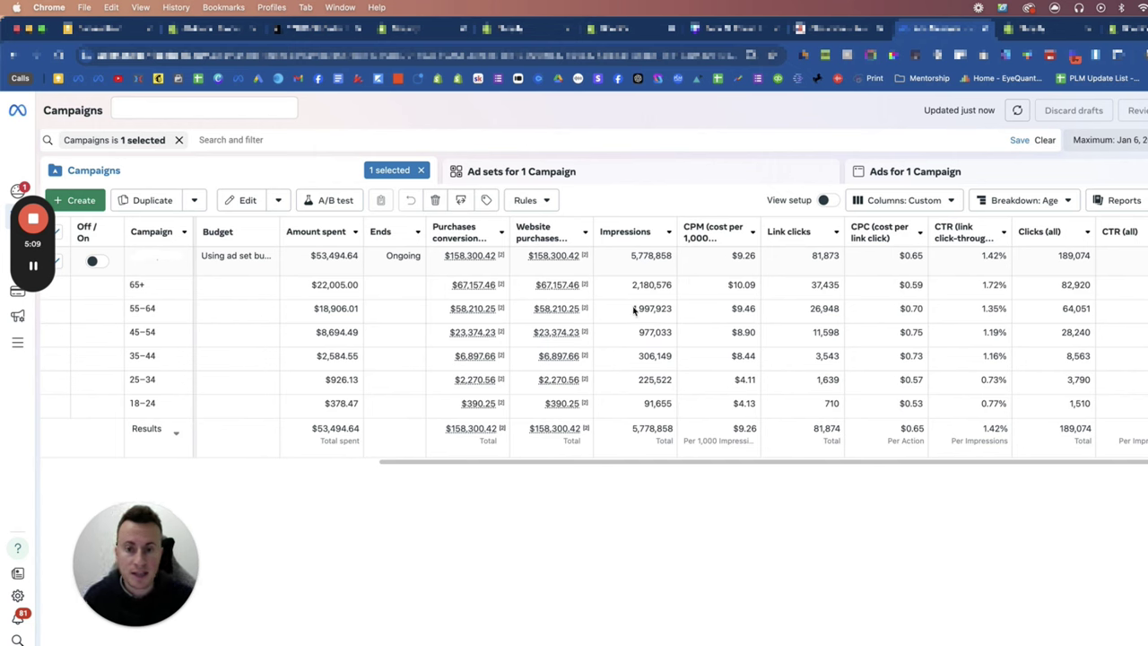
{"action": "left_click_drag", "start_coordinate": [632, 309], "coordinate": [672, 313]}
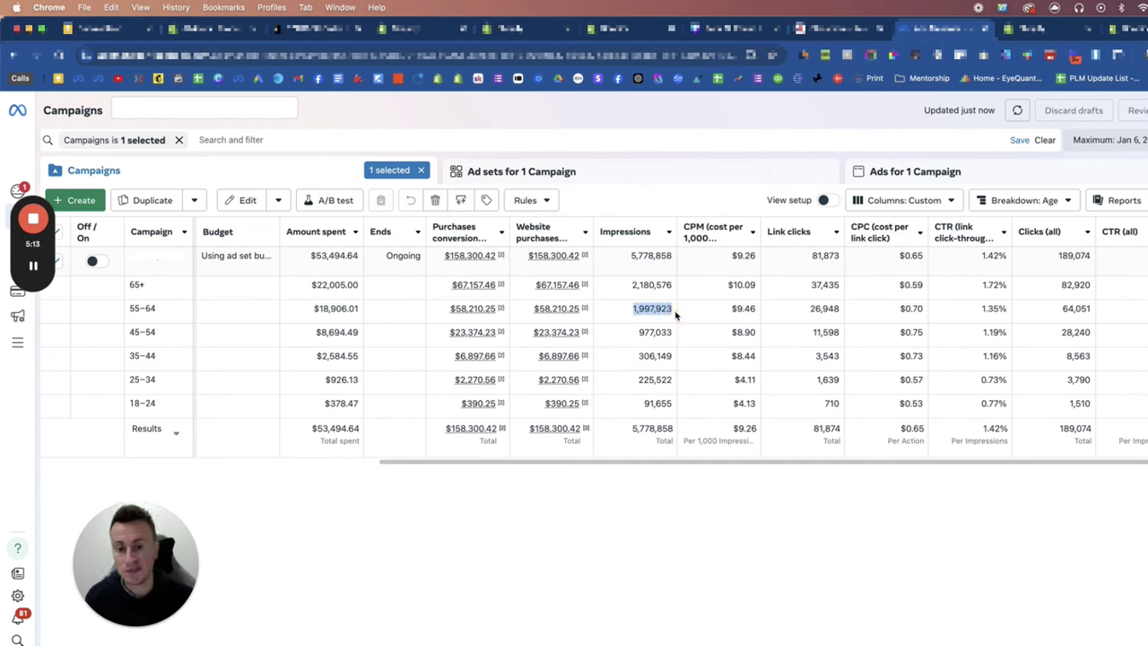
{"action": "left_click", "coordinate": [676, 314]}
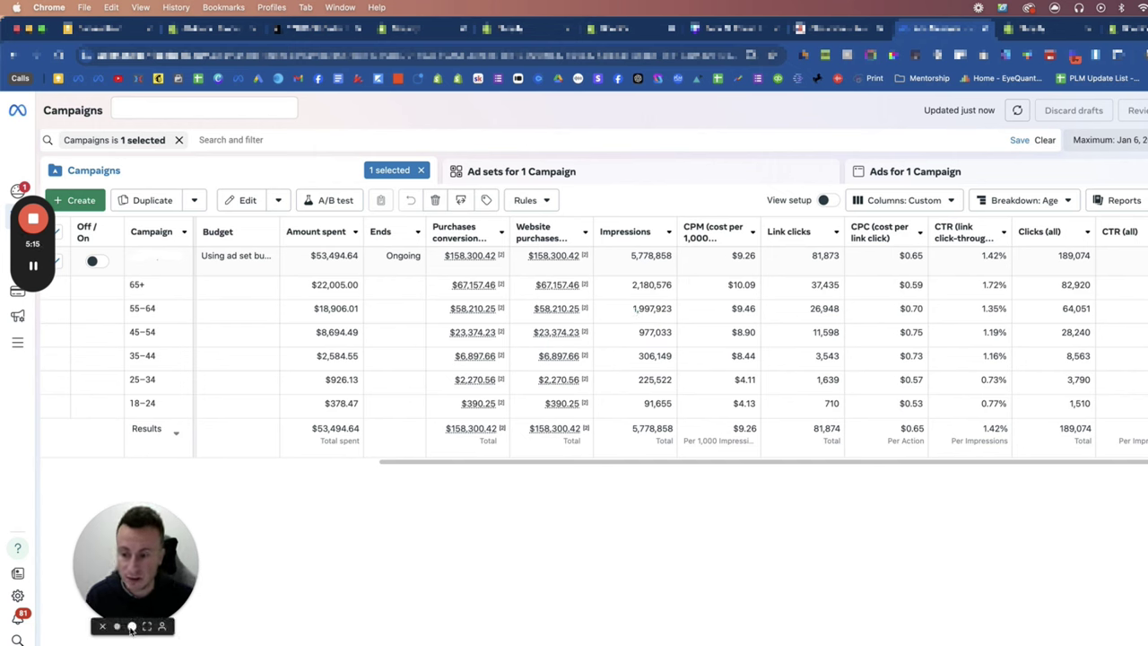
{"action": "left_click", "coordinate": [135, 635]}
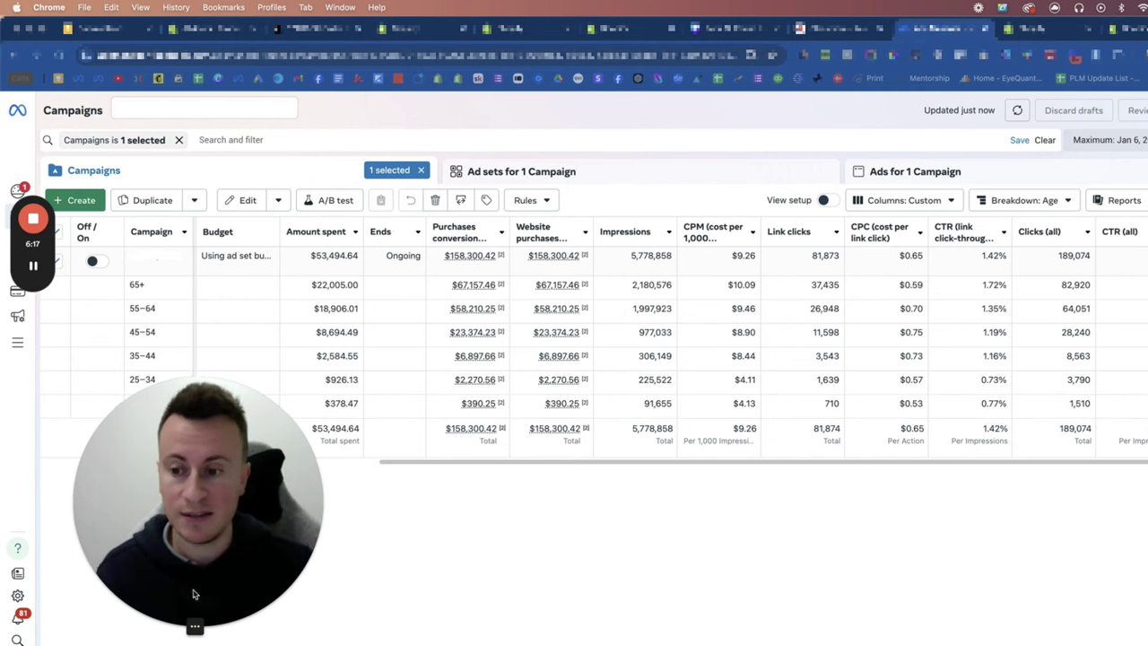
{"action": "left_click", "coordinate": [176, 629]}
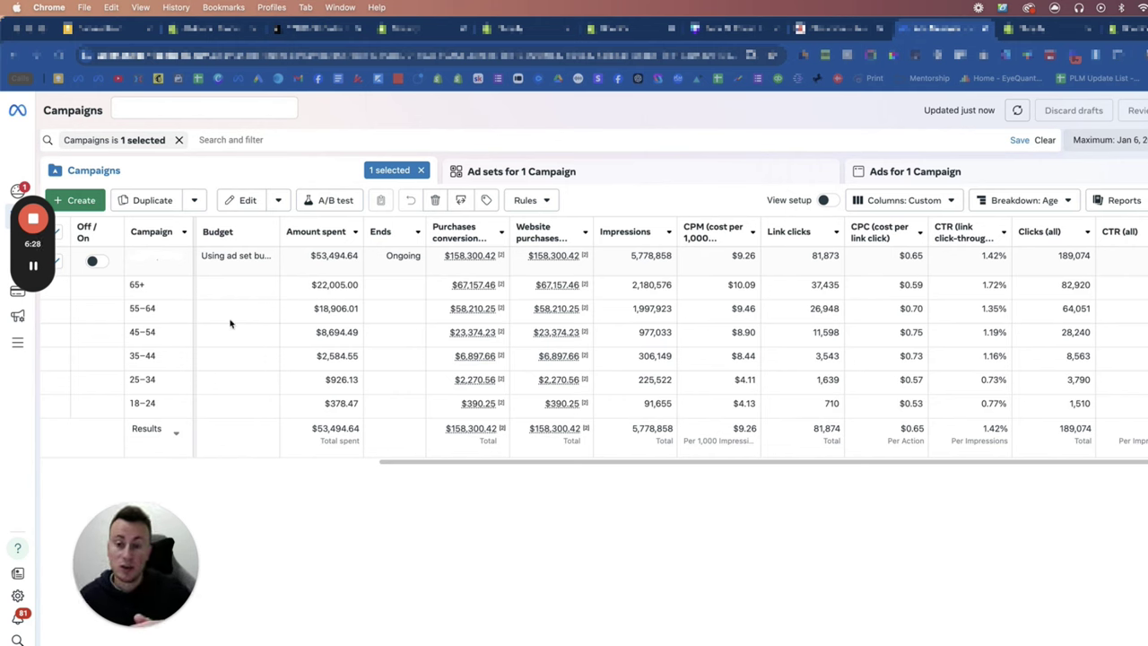
{"action": "left_click", "coordinate": [652, 310]}
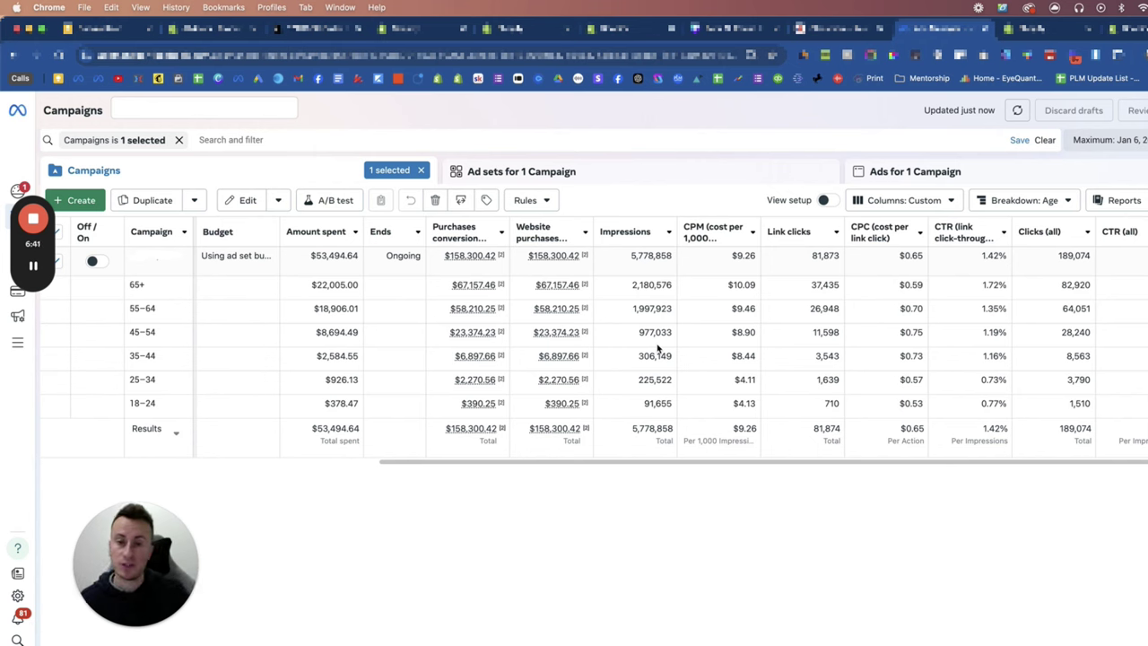
Replace the Age breakdown with Gender and review the Female, Male and Uncategorized rows.
{"action": "left_click", "coordinate": [1060, 202]}
{"action": "left_click", "coordinate": [984, 293]}
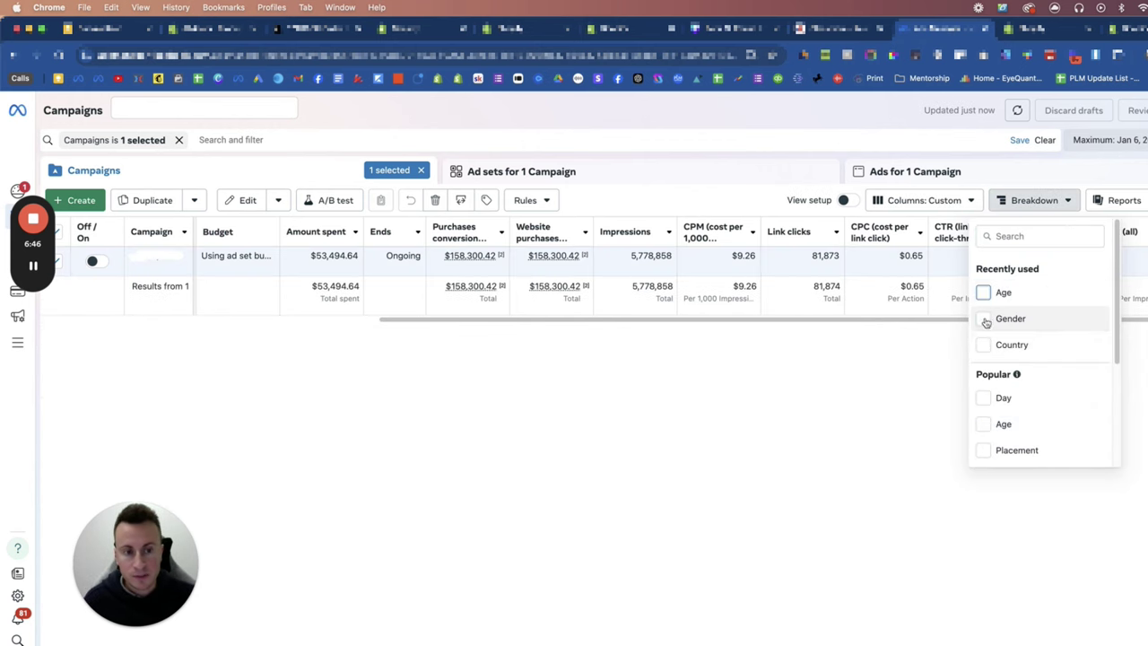
{"action": "left_click", "coordinate": [984, 319]}
{"action": "left_click", "coordinate": [743, 463]}
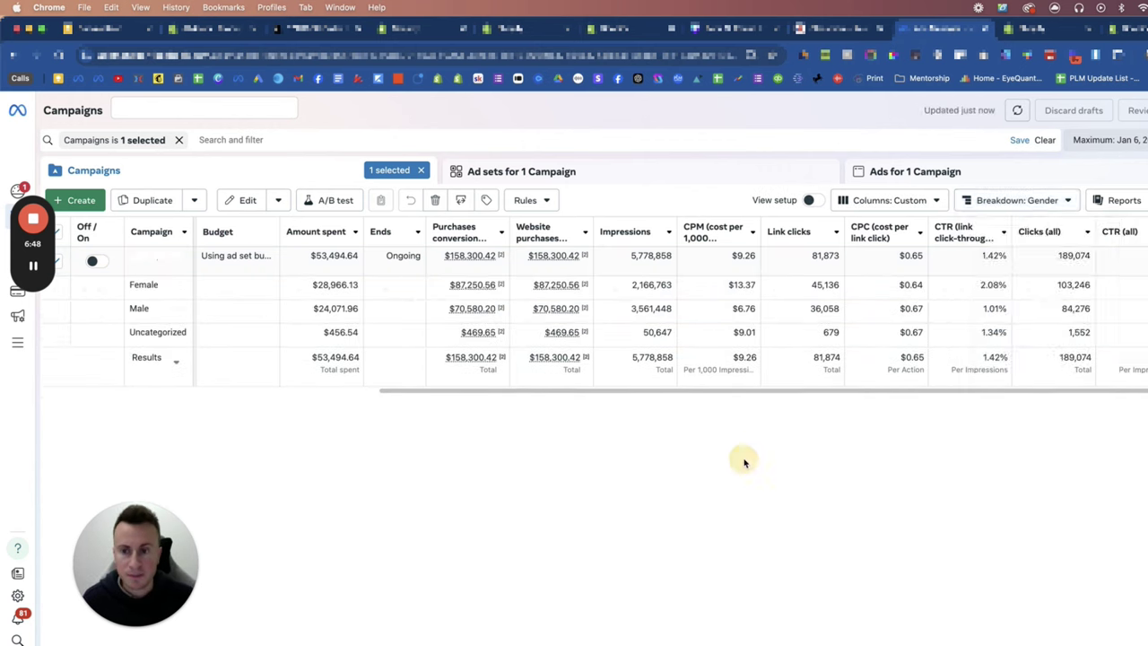
{"action": "scroll", "coordinate": [703, 333], "scroll_direction": "left", "scroll_amount": 5}
{"action": "scroll", "coordinate": [464, 315], "scroll_direction": "left", "scroll_amount": 2}
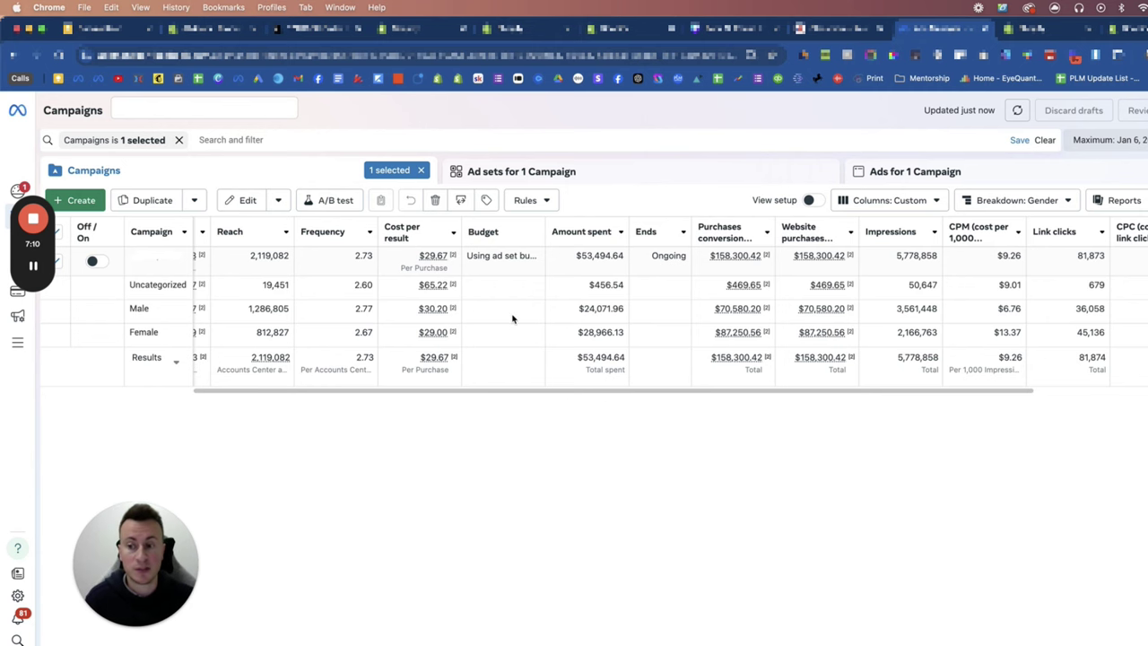
{"action": "scroll", "coordinate": [581, 328], "scroll_direction": "right", "scroll_amount": 3}
{"action": "scroll", "coordinate": [581, 328], "scroll_direction": "right", "scroll_amount": 3}
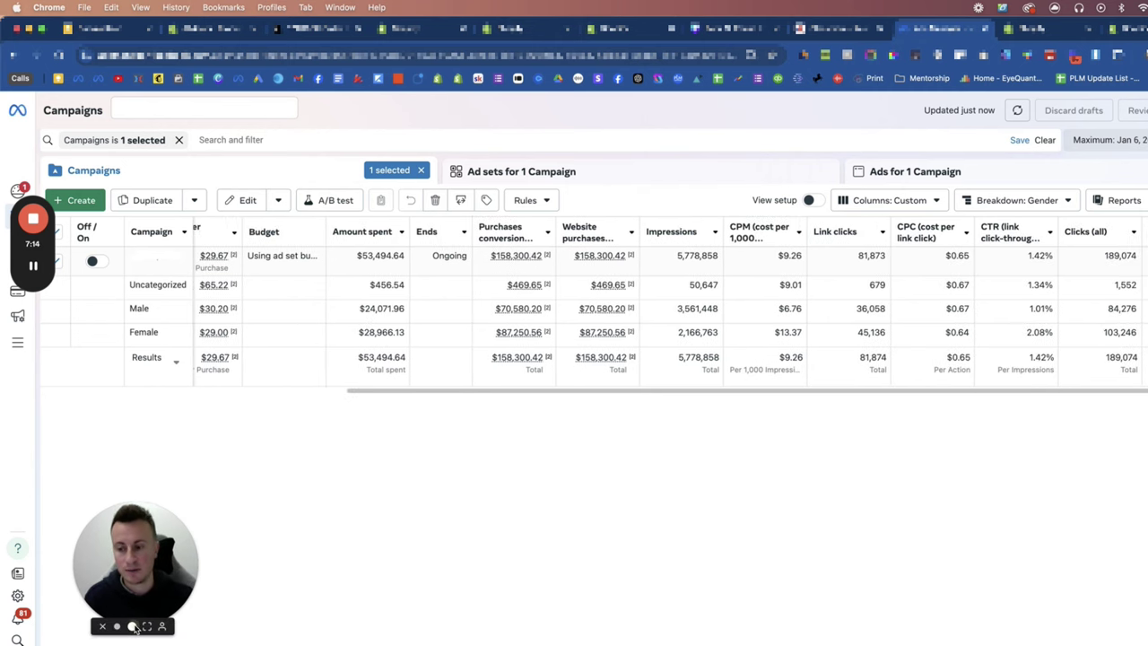
{"action": "left_click", "coordinate": [134, 626]}
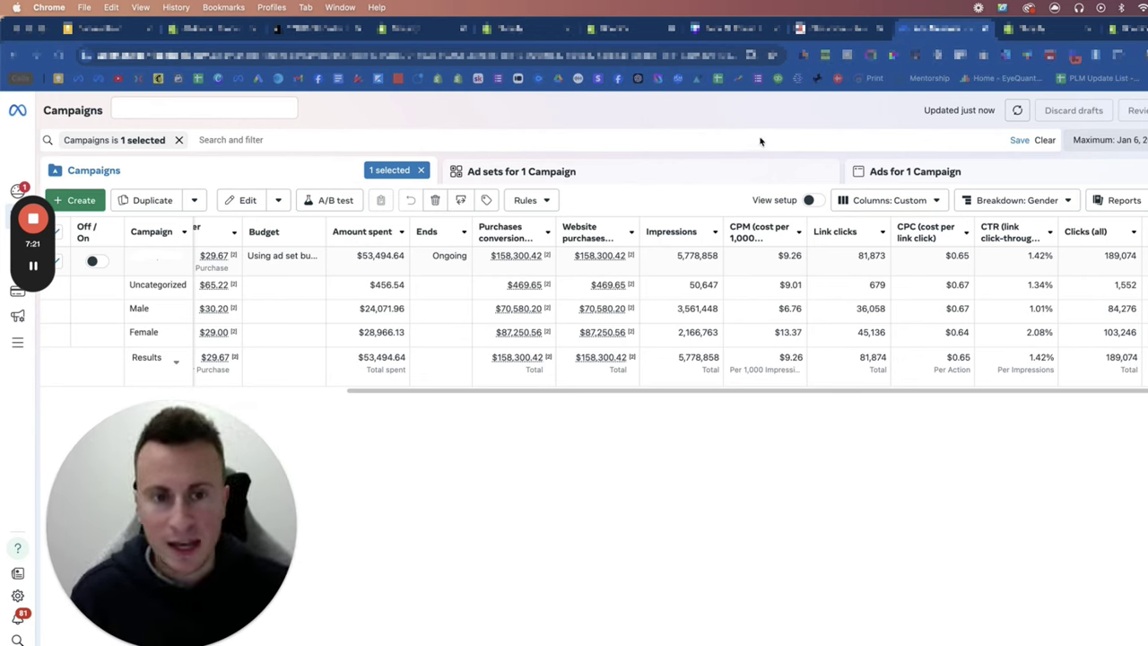
Remove the Gender breakdown, leaving the campaign's totals: $158,300.42 purchase value from $53,494.64 spent.
{"action": "left_click", "coordinate": [1054, 200]}
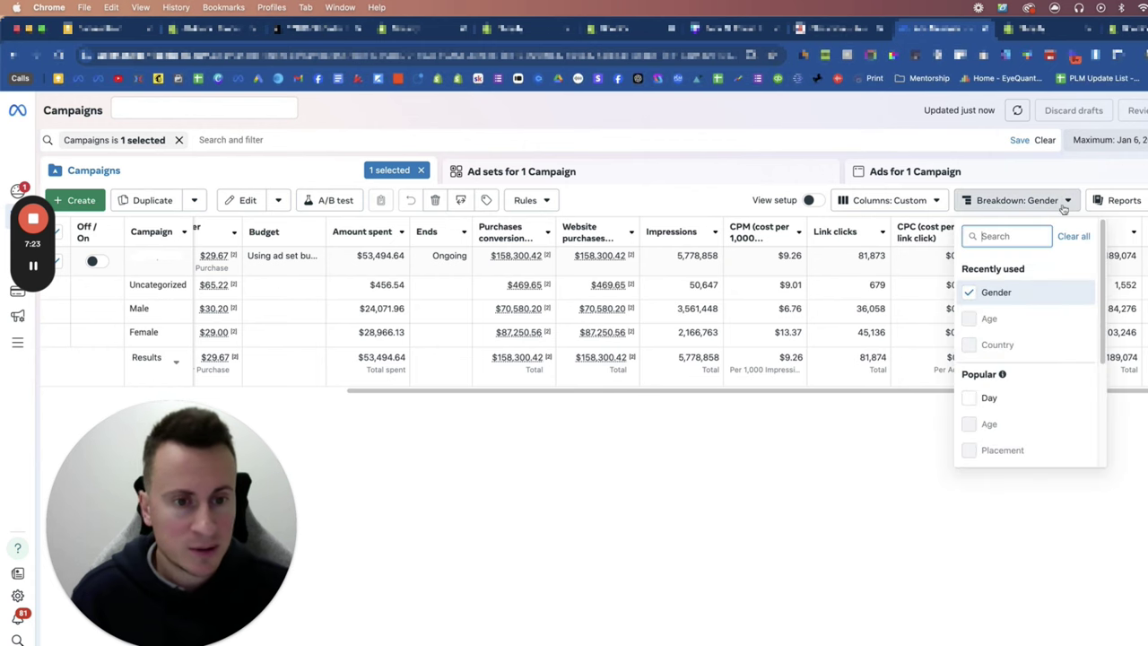
{"action": "left_click", "coordinate": [970, 292]}
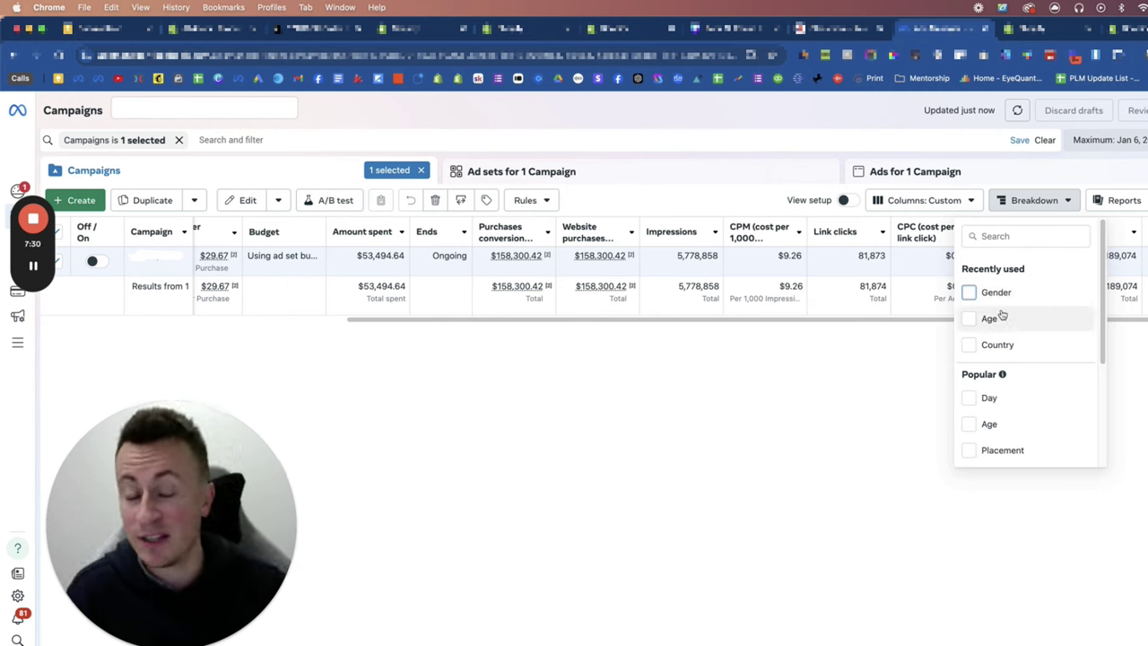
{"action": "scroll", "coordinate": [1004, 411], "scroll_direction": "down", "scroll_amount": 1}
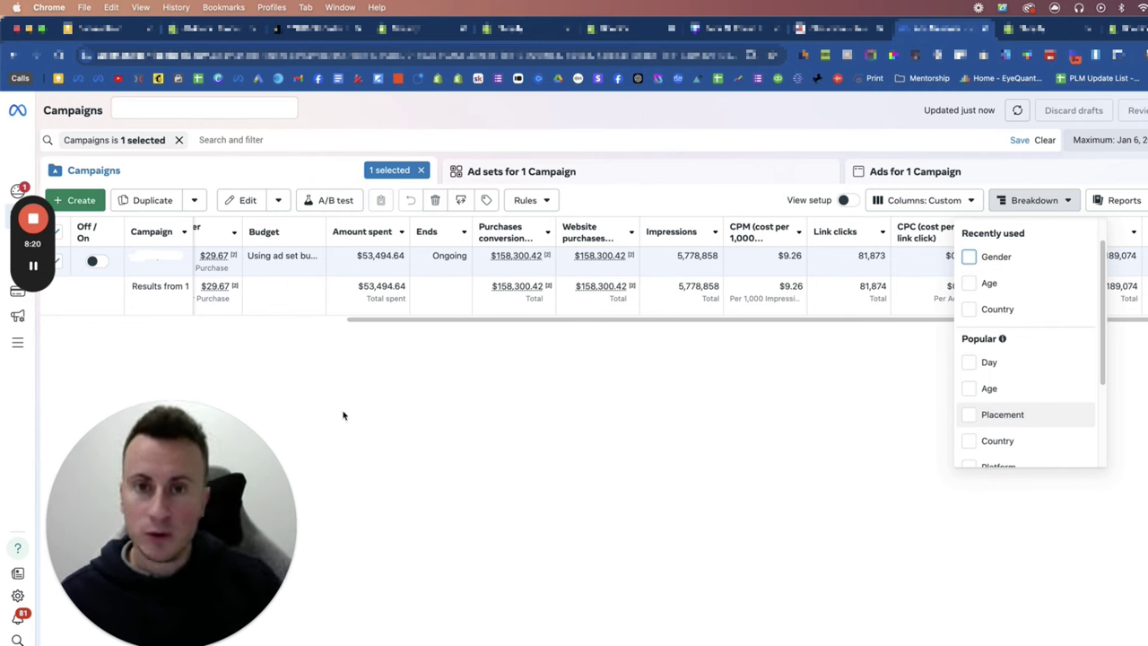
{"action": "left_click", "coordinate": [447, 422]}
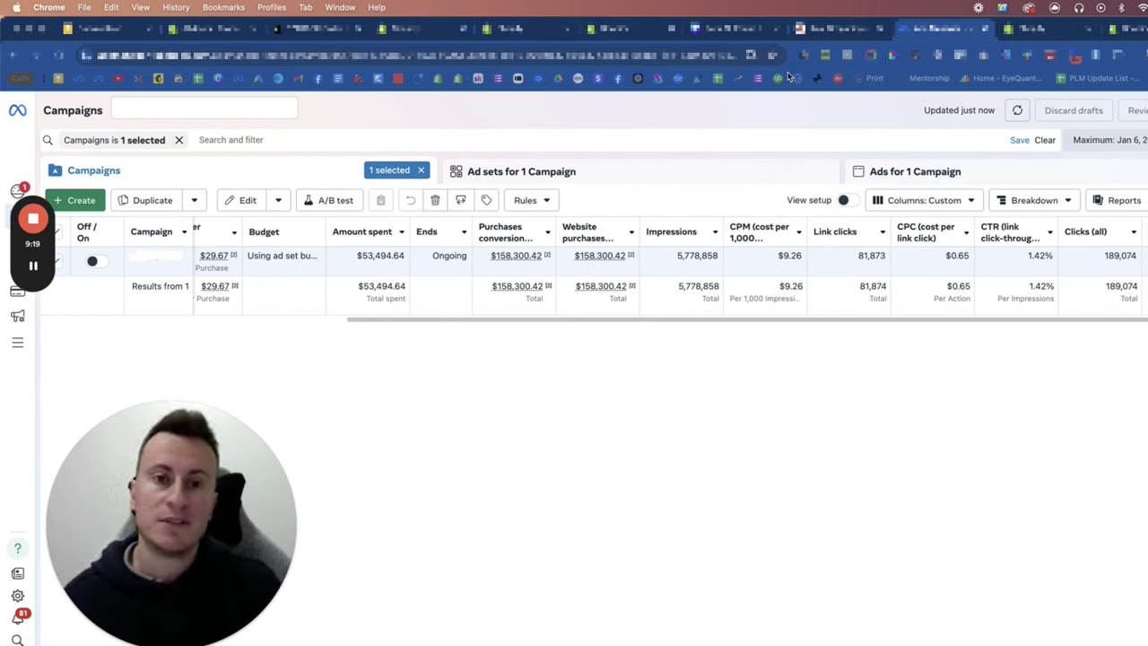
Switch to the Skool tab and scroll through the Real Dropshipping About page (111 members, $49/month).
{"action": "left_click", "coordinate": [833, 28]}
{"action": "scroll", "coordinate": [313, 175], "scroll_direction": "down", "scroll_amount": 2}
{"action": "scroll", "coordinate": [311, 183], "scroll_direction": "down", "scroll_amount": 1}
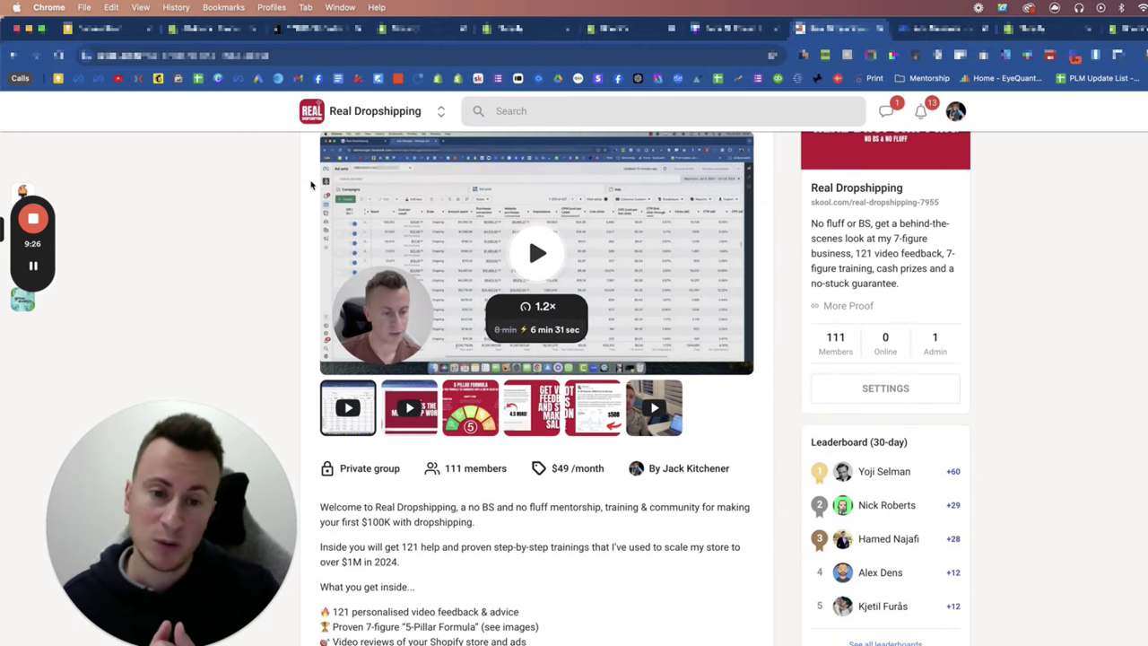
{"action": "scroll", "coordinate": [312, 184], "scroll_direction": "down", "scroll_amount": 1}
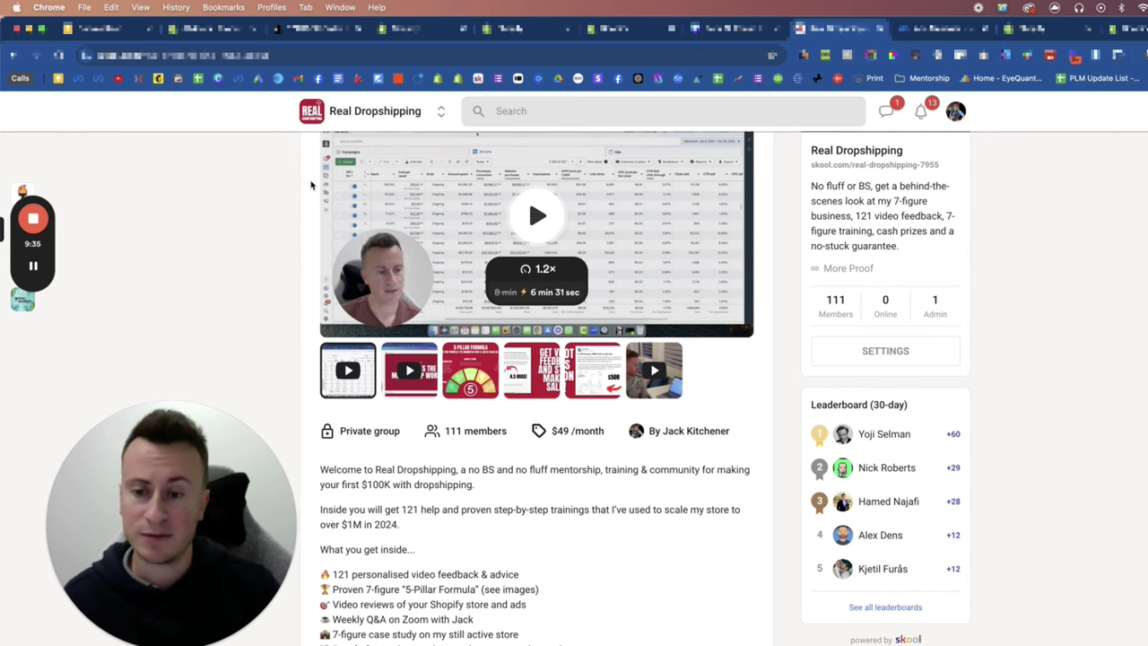
{"action": "scroll", "coordinate": [311, 185], "scroll_direction": "down", "scroll_amount": 3}
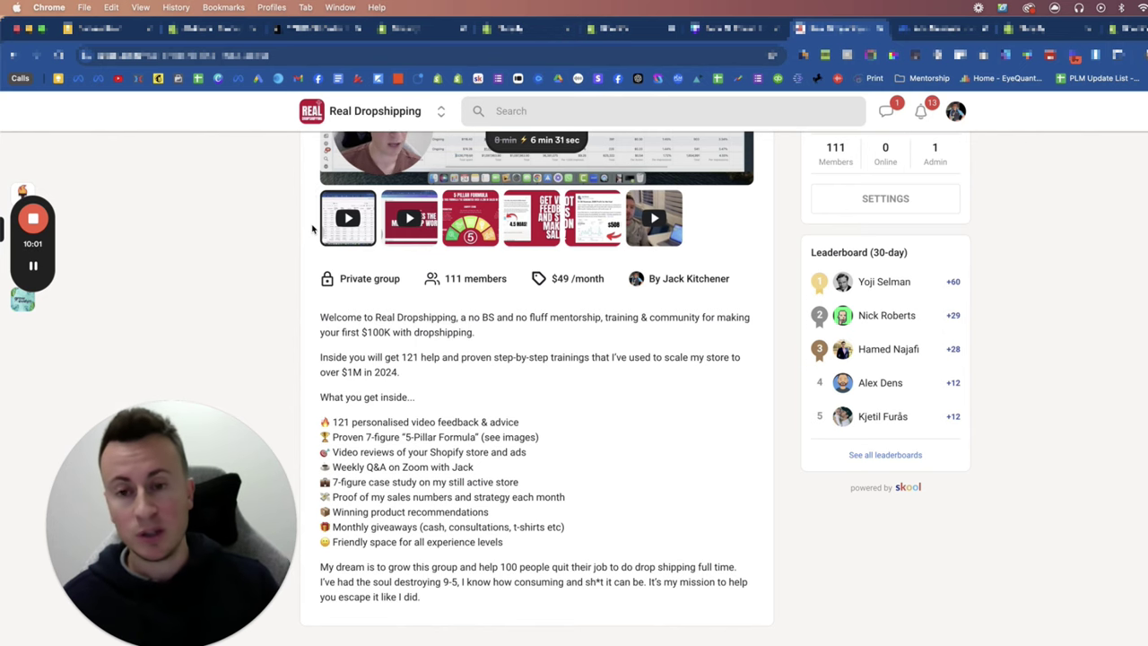
{"action": "scroll", "coordinate": [311, 235], "scroll_direction": "up", "scroll_amount": 3}
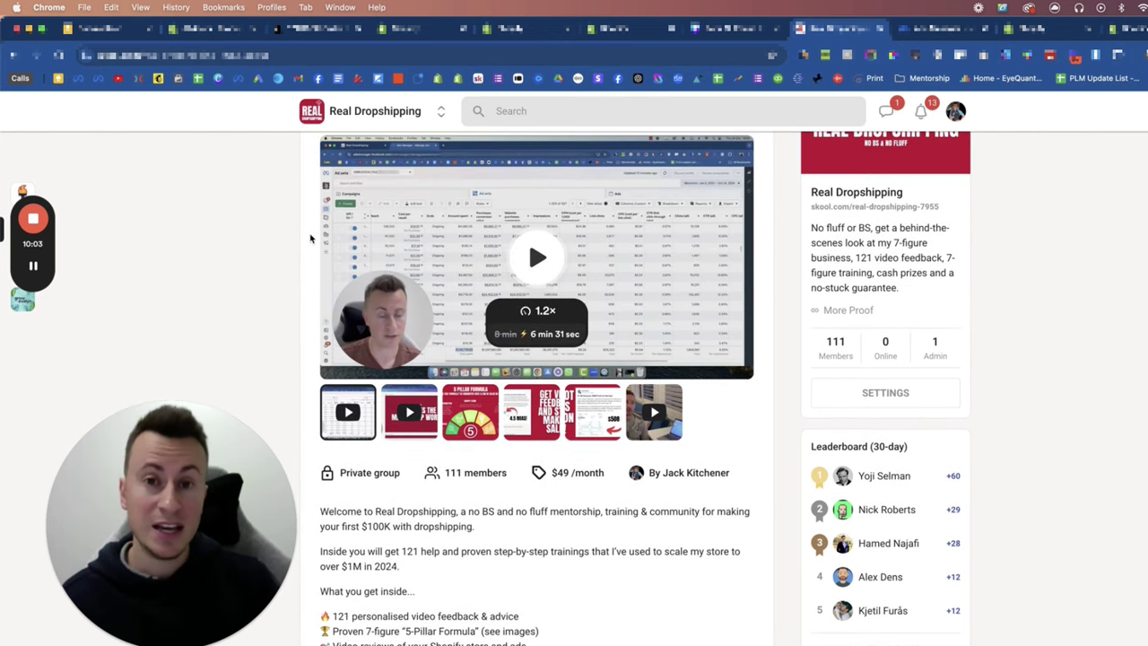